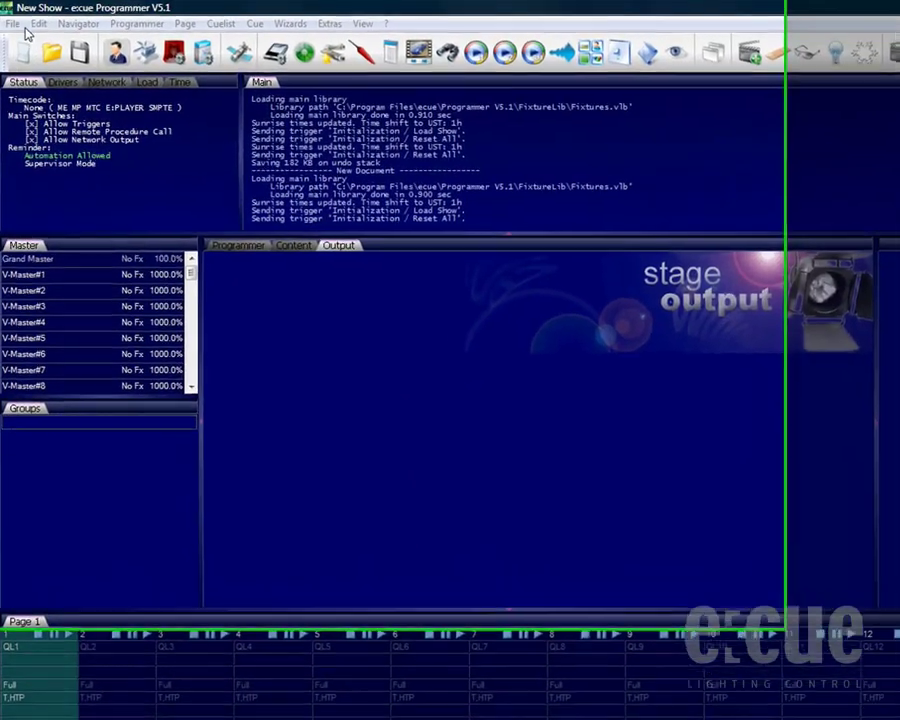
Import the patch file tutorial.patx from the Desktop into the new show.
click(10, 20)
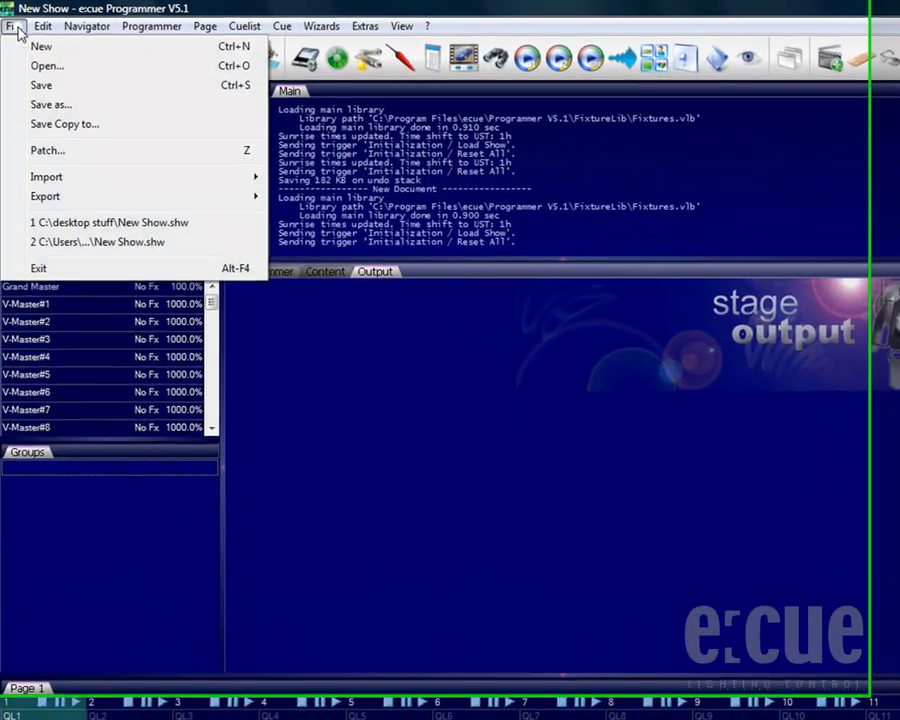
mouse_move(47, 187)
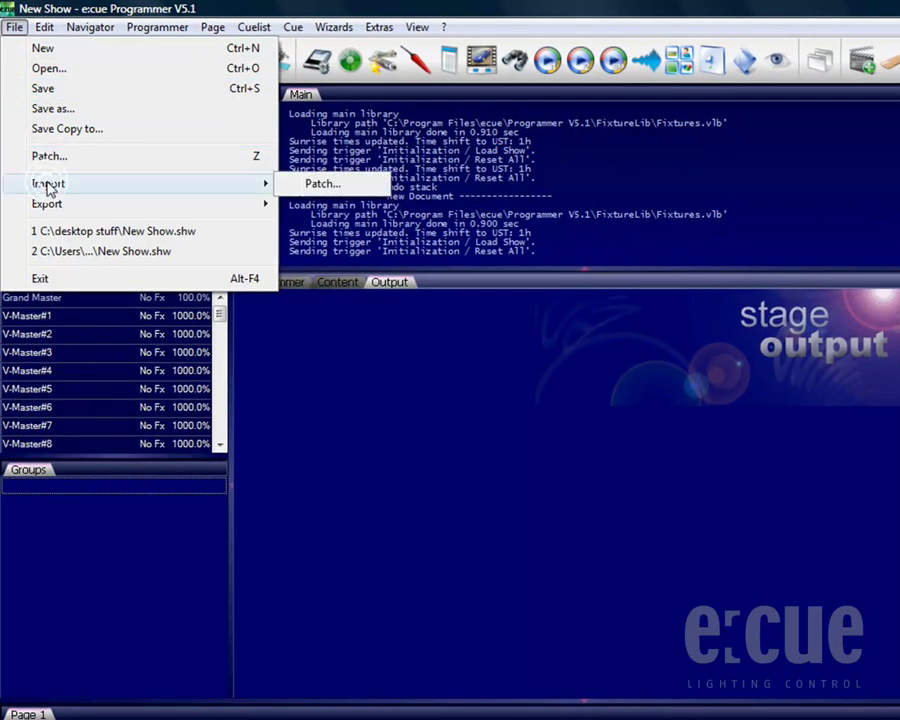
click(321, 184)
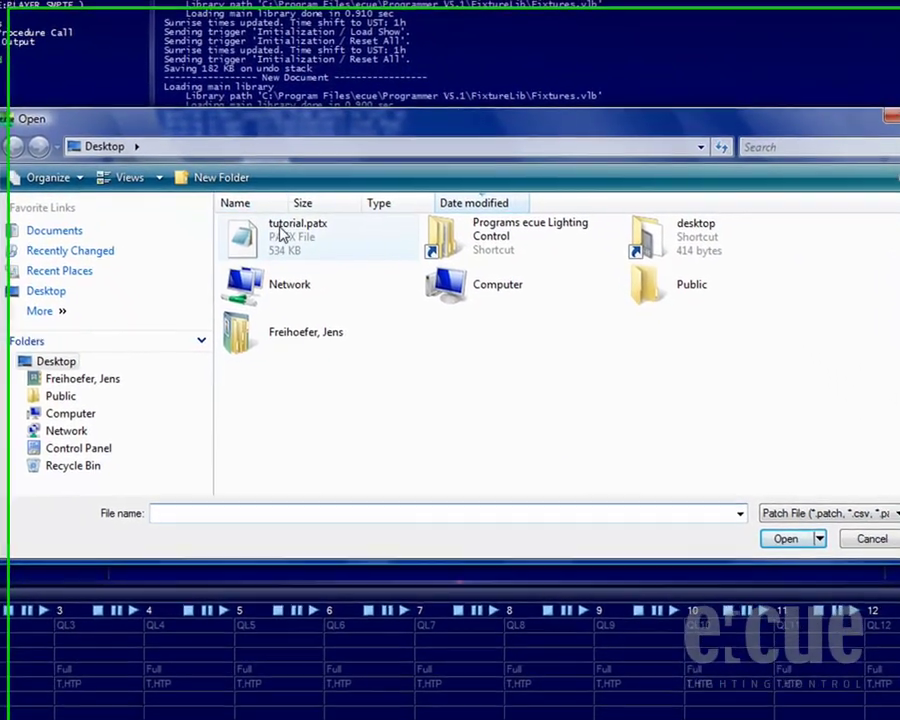
click(282, 234)
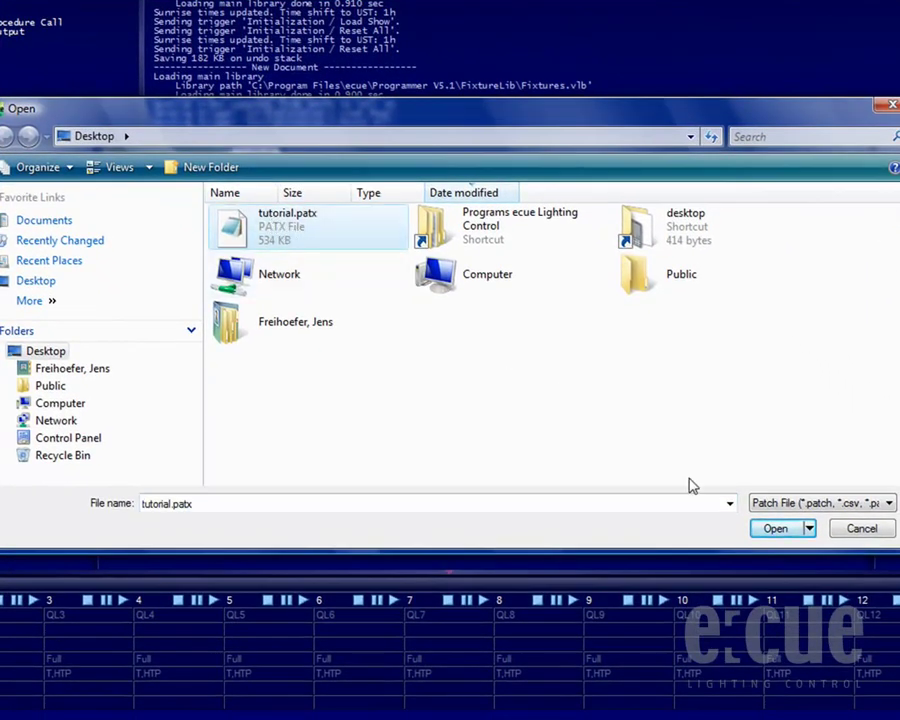
click(777, 528)
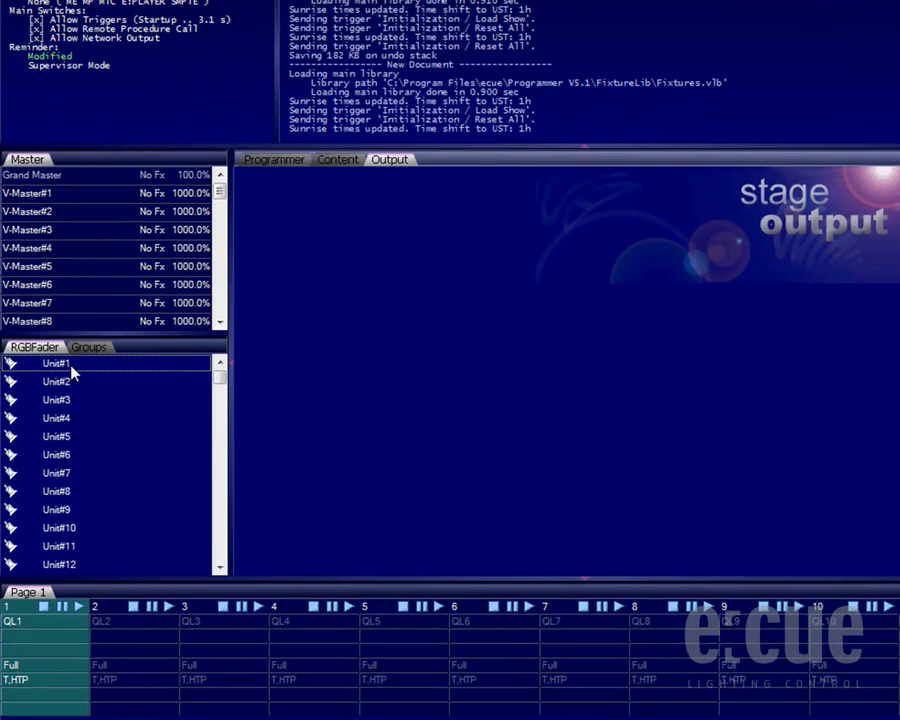
Open the Preview window to show the whole imported RGB Fader matrix.
mouse_move(222, 384)
mouse_down()
mouse_move(222, 563)
mouse_move(223, 372)
mouse_up()
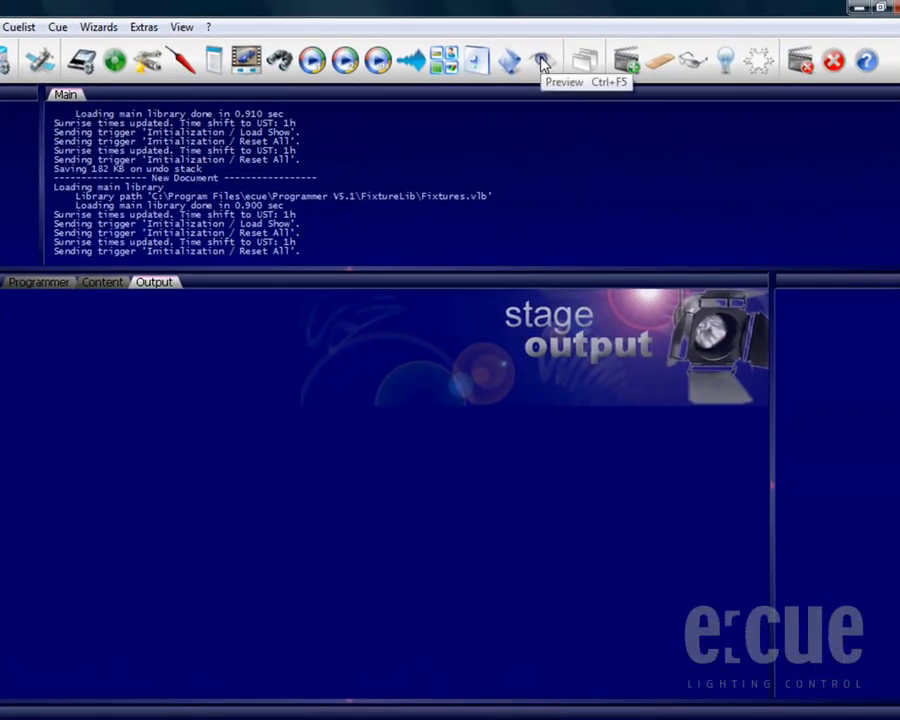
click(541, 62)
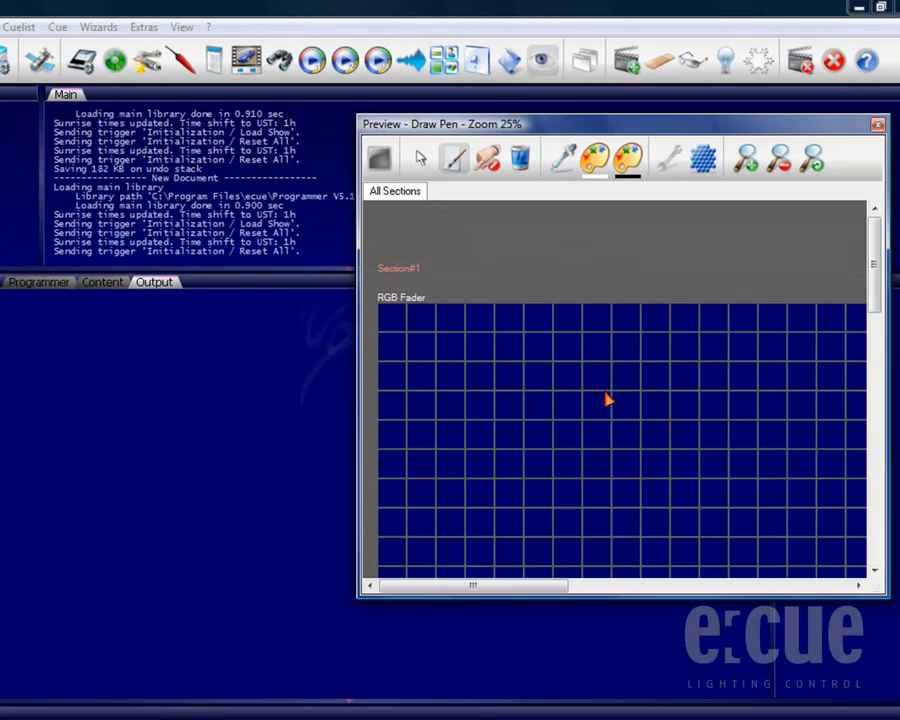
scroll(607, 400, down, 5)
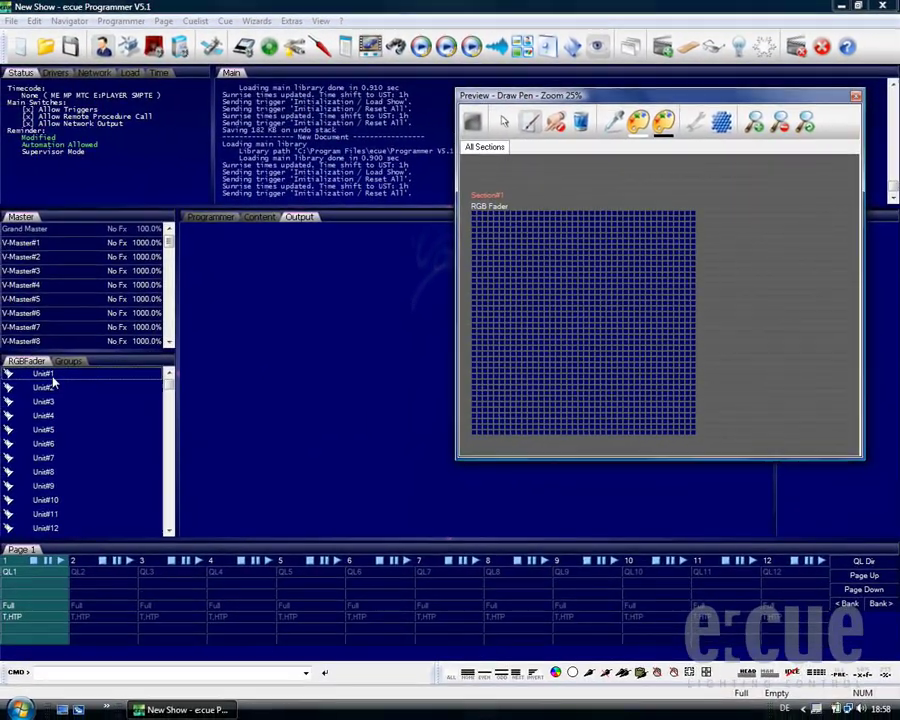
Load all RGB Fader units into the programmer and raise their Blue channel to Full.
drag(53, 376, 63, 417)
right_click(63, 417)
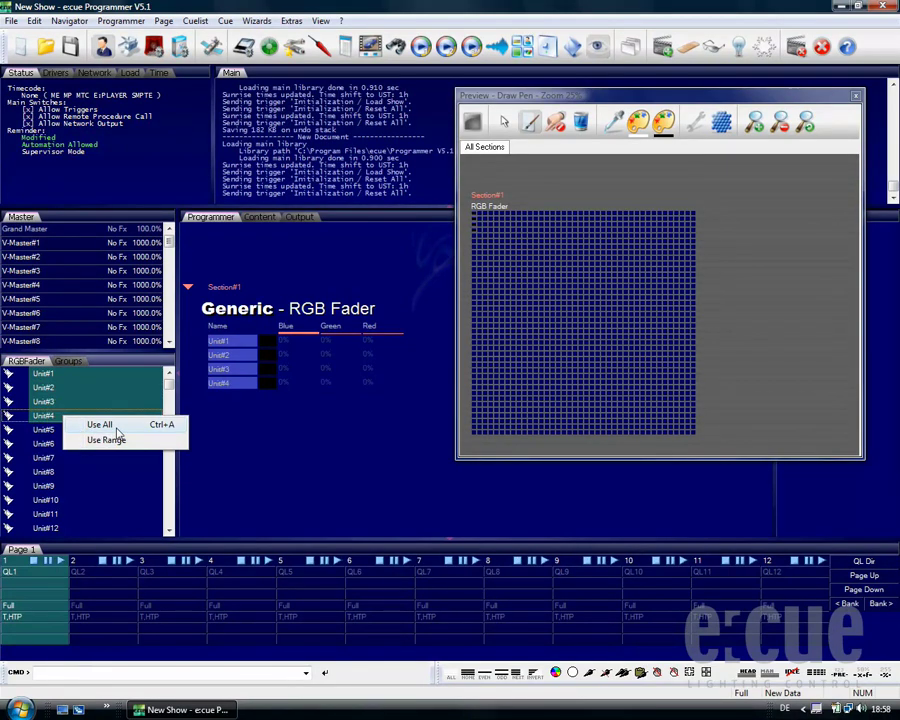
click(112, 424)
drag(301, 378, 301, 260)
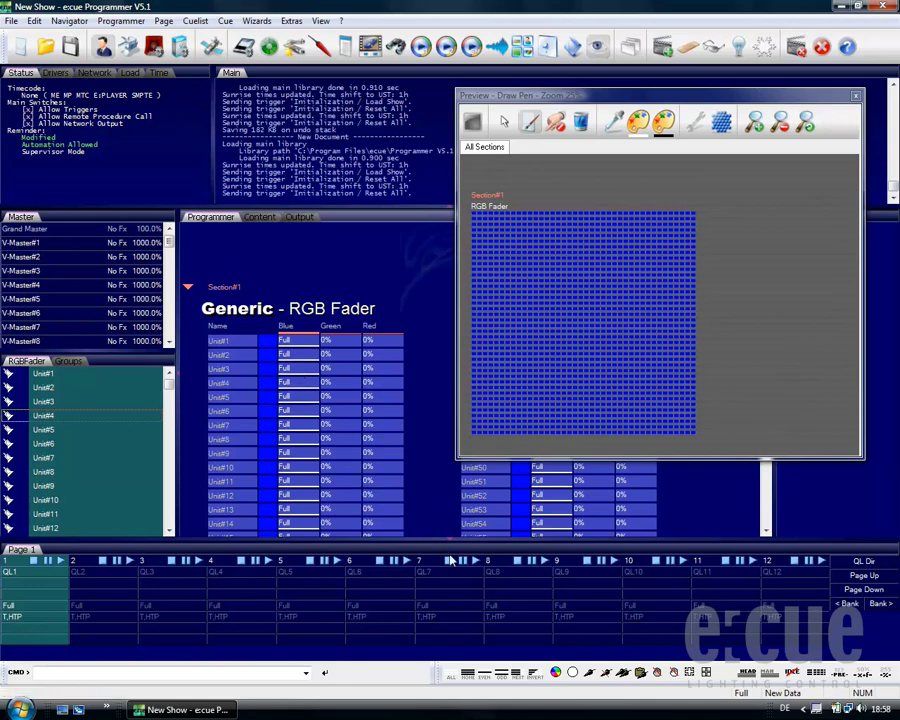
Apply an HSB Long Path color spread to all units, from blue (RGB 100, 102, 255) to orange (RGB 255, 132, 92).
click(556, 672)
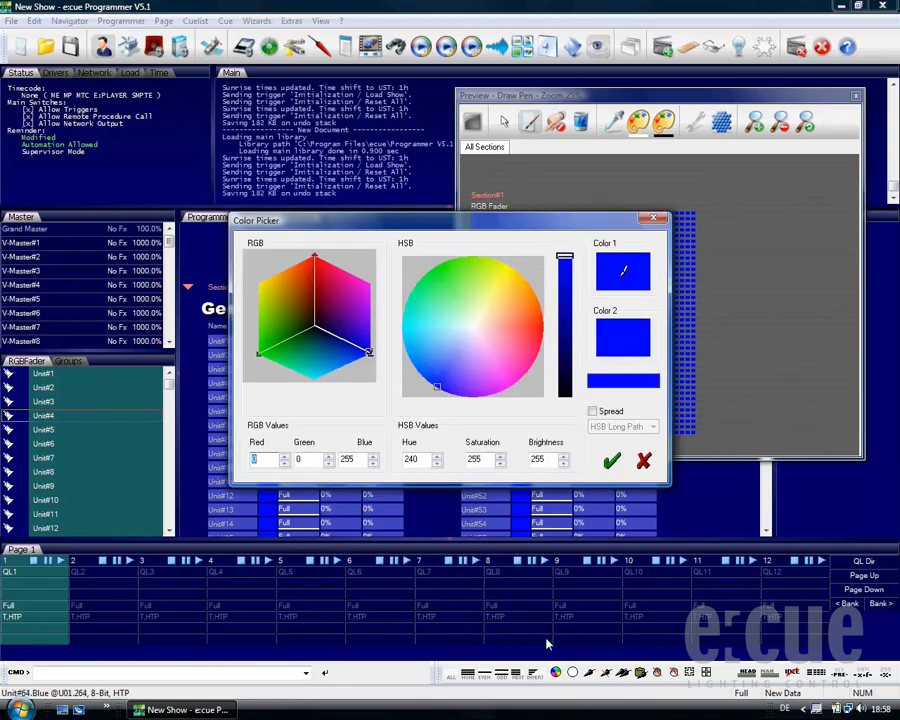
mouse_move(458, 370)
mouse_down()
mouse_move(441, 280)
mouse_move(450, 366)
mouse_up()
click(629, 344)
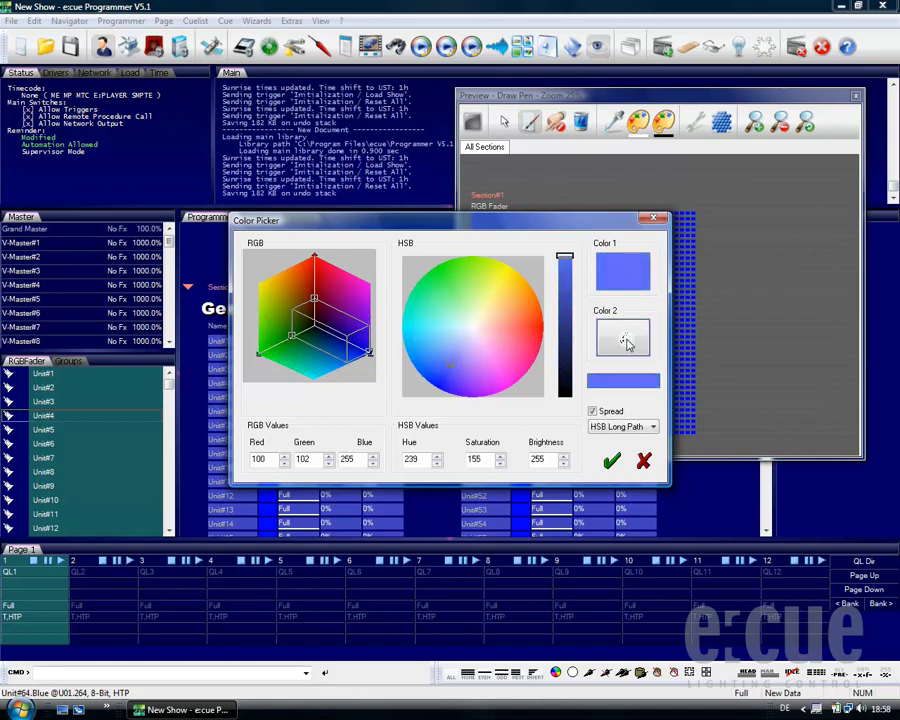
click(481, 326)
drag(481, 326, 515, 315)
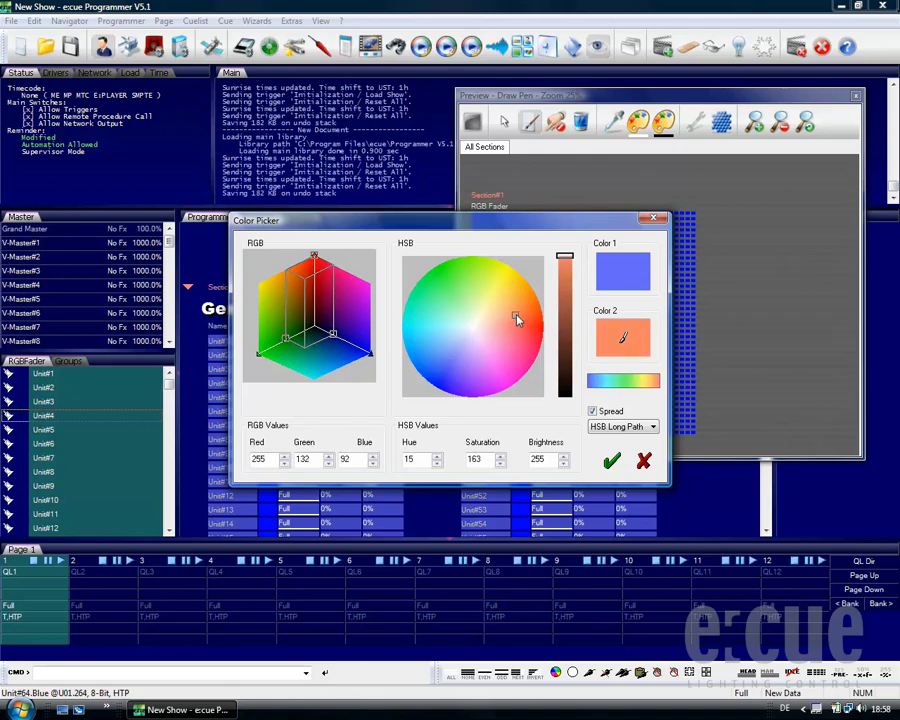
click(612, 461)
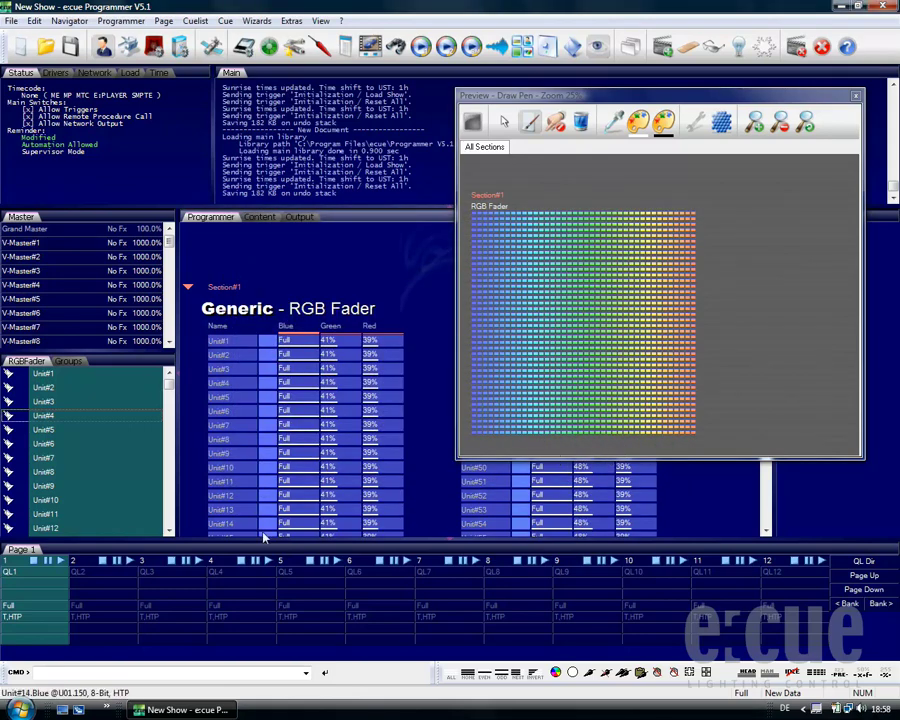
Record the color spread at the end of cuelist QL1 as a new cue named "Color Spread 1", then close the cuelist.
double_click(31, 574)
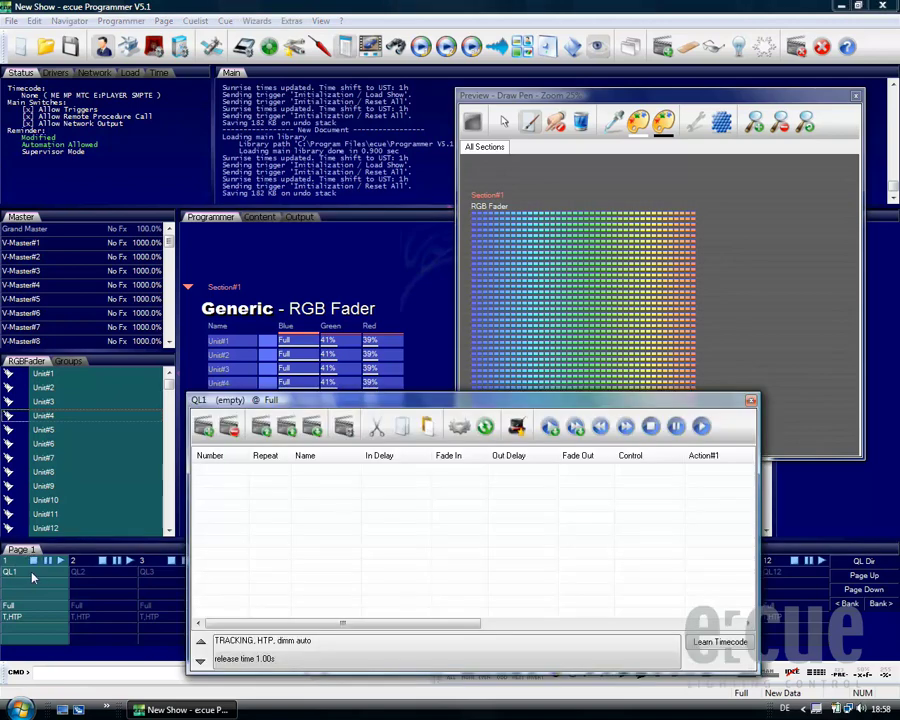
click(204, 428)
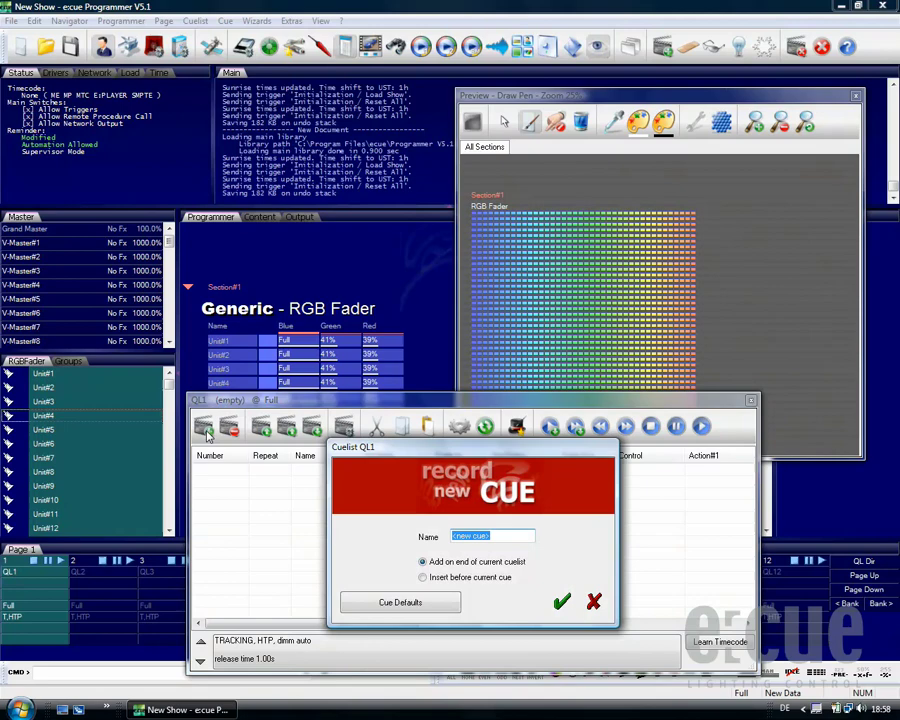
text(Color Spread 1)
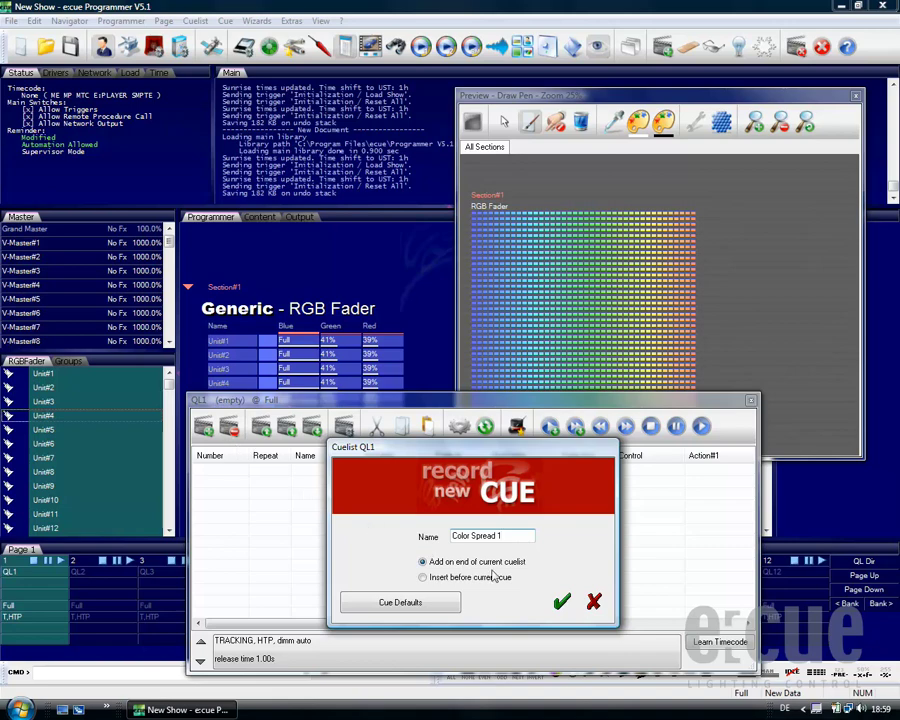
click(561, 601)
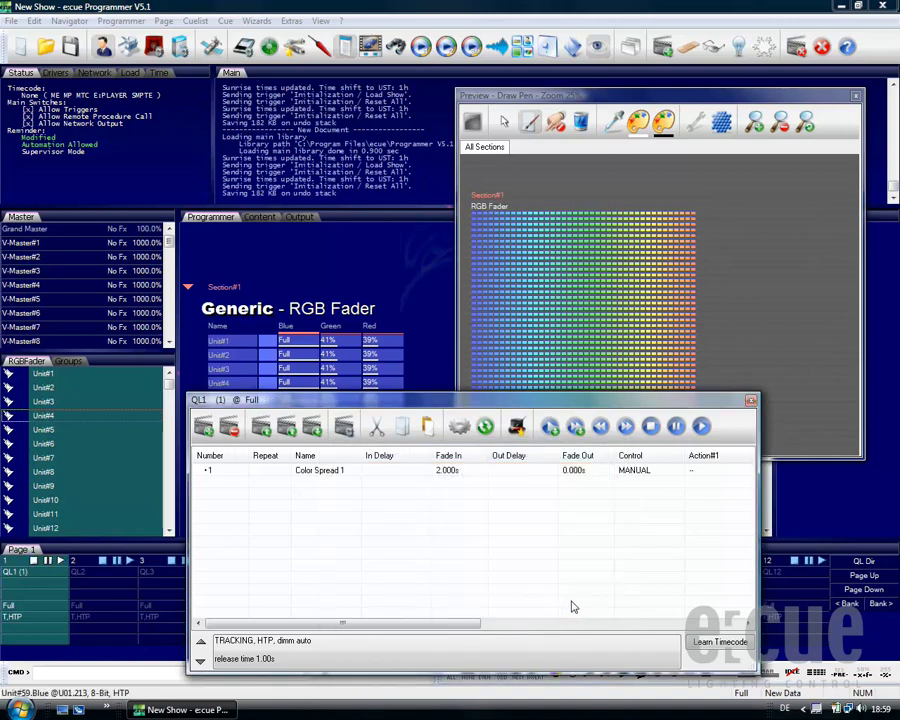
click(751, 403)
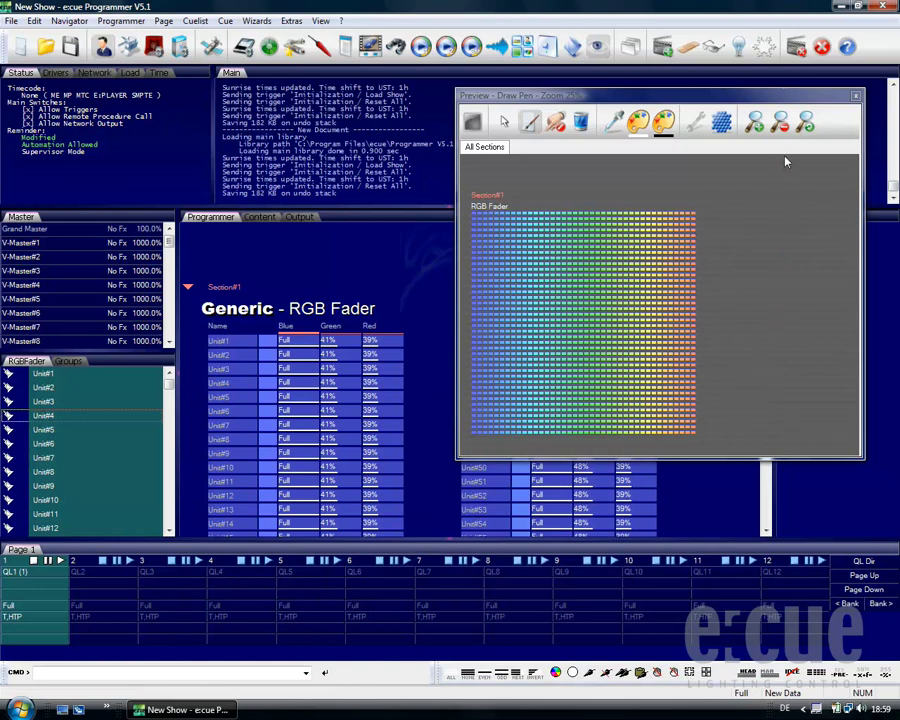
Clear the programmer and load all RGB Fader units into it again.
click(796, 47)
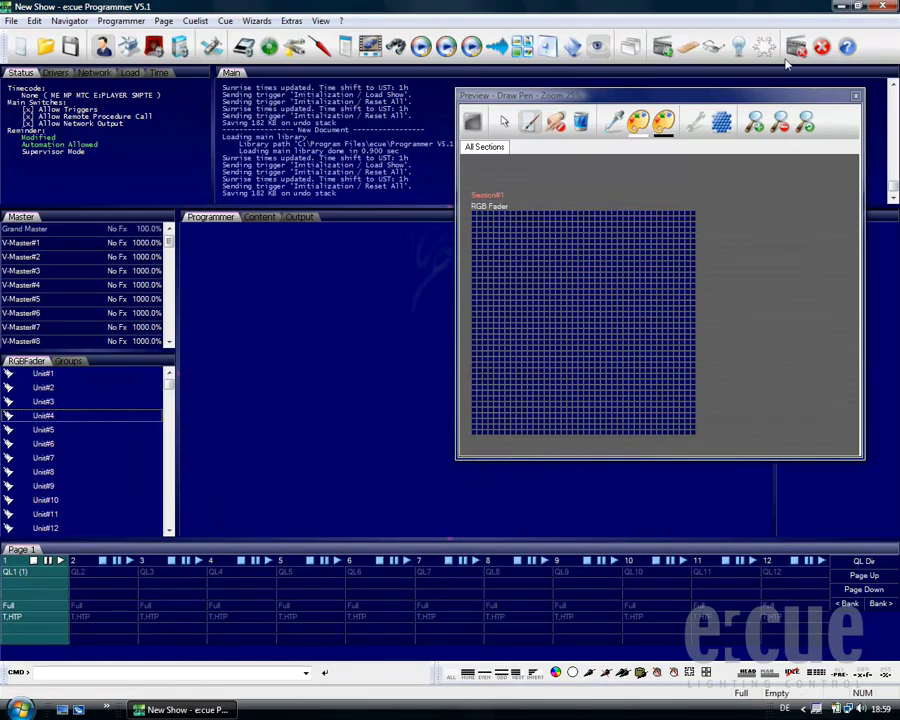
right_click(68, 418)
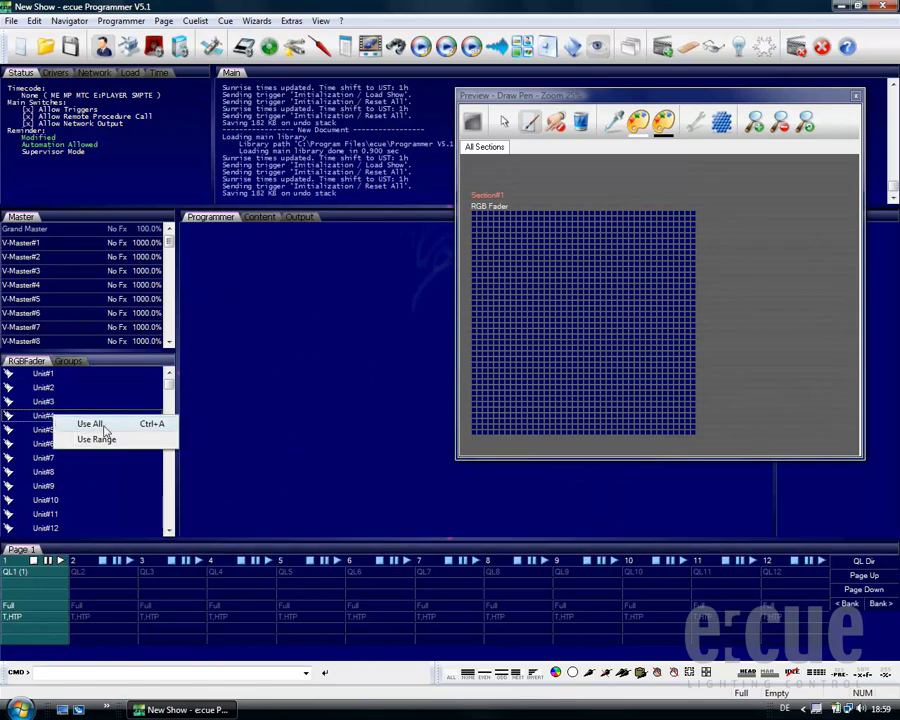
click(92, 424)
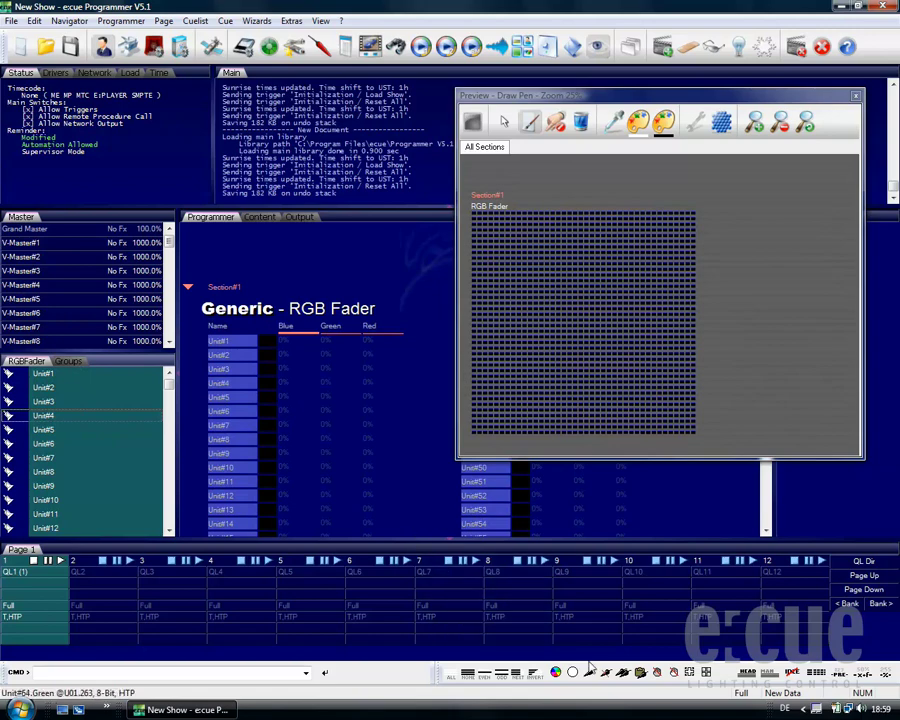
Start creating an effect on the Blue channel with Touch Position enabled and the position set to 50%.
click(590, 675)
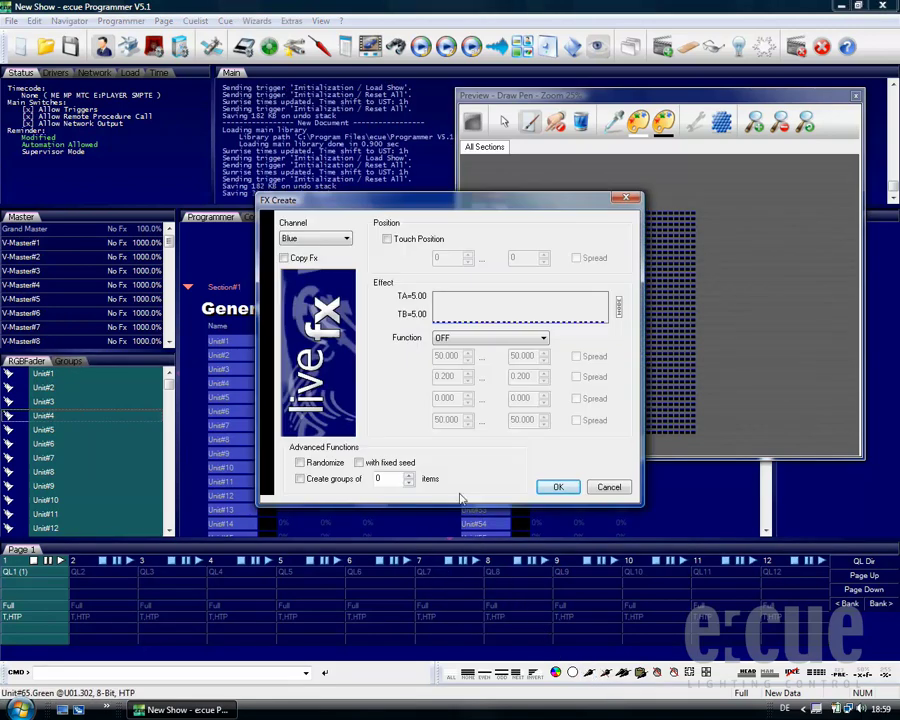
click(347, 240)
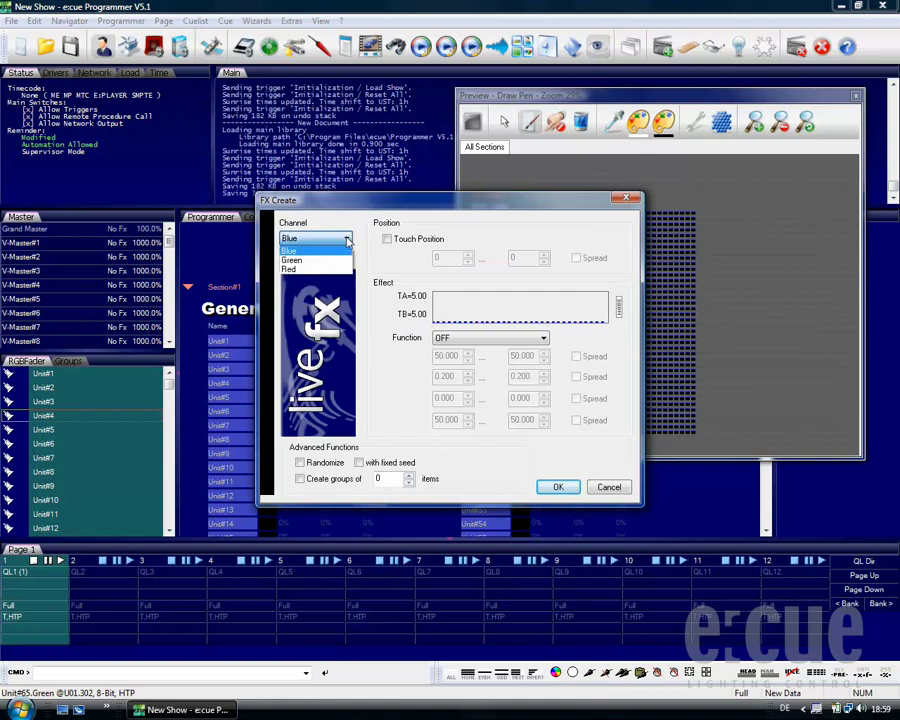
click(298, 252)
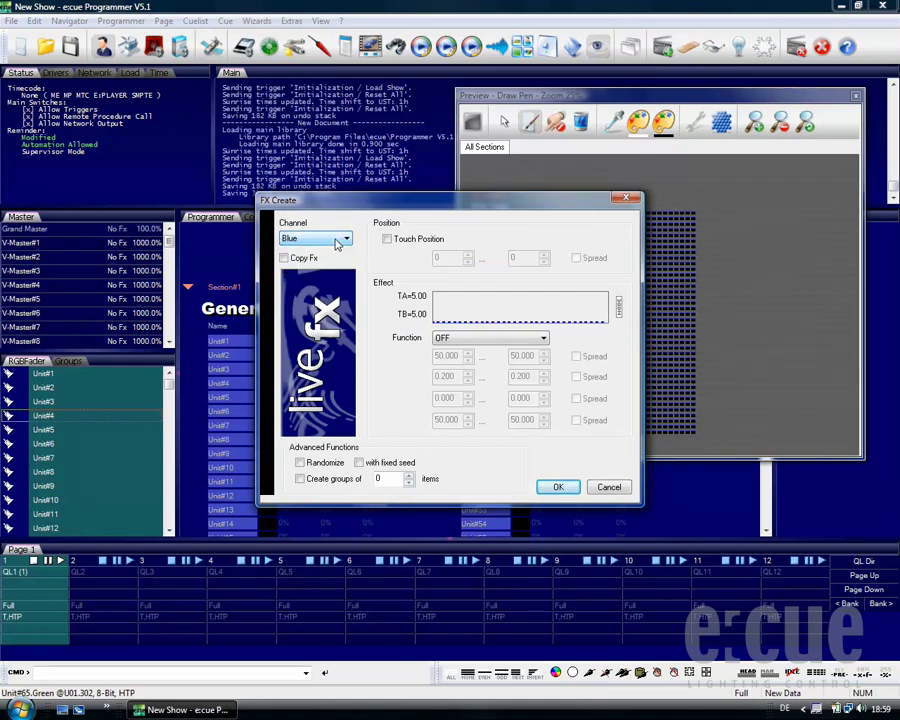
click(402, 240)
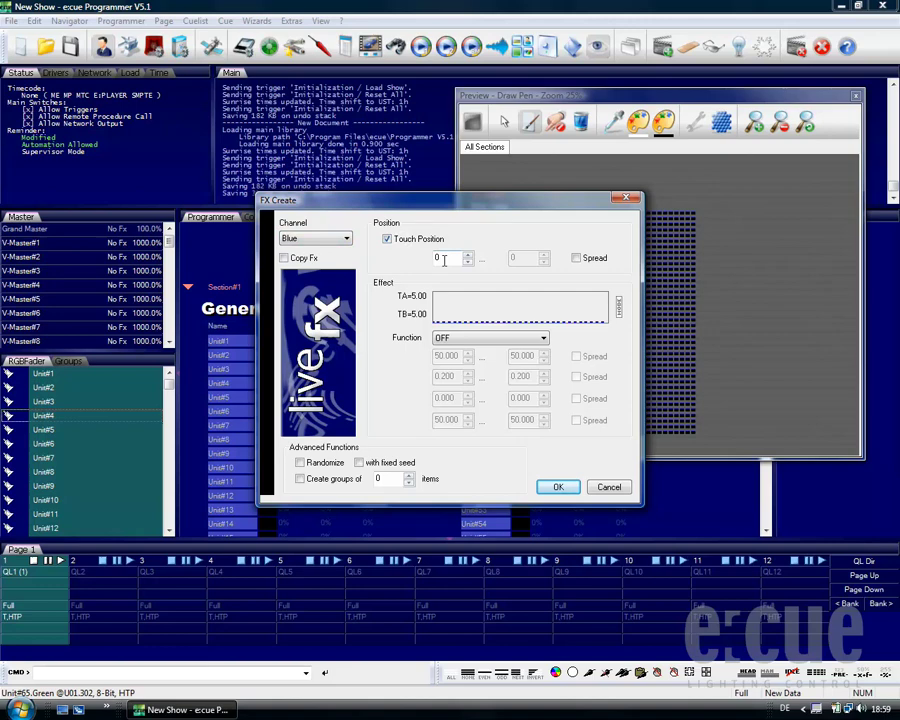
drag(468, 257, 468, 257)
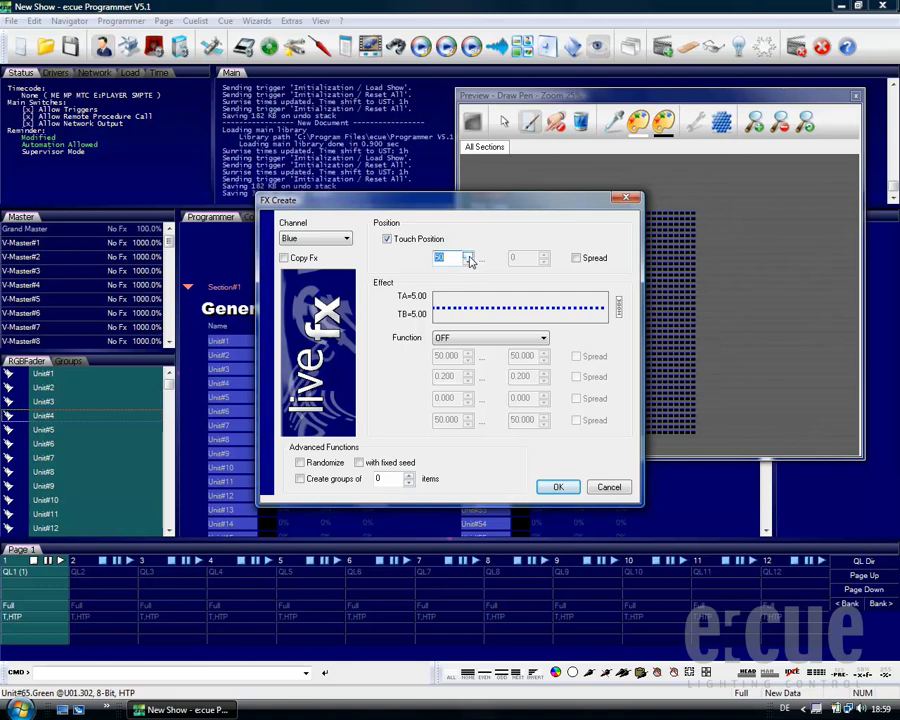
Choose the Sin function for the Blue effect, switch its preview to the curve display and apply the effect.
click(544, 341)
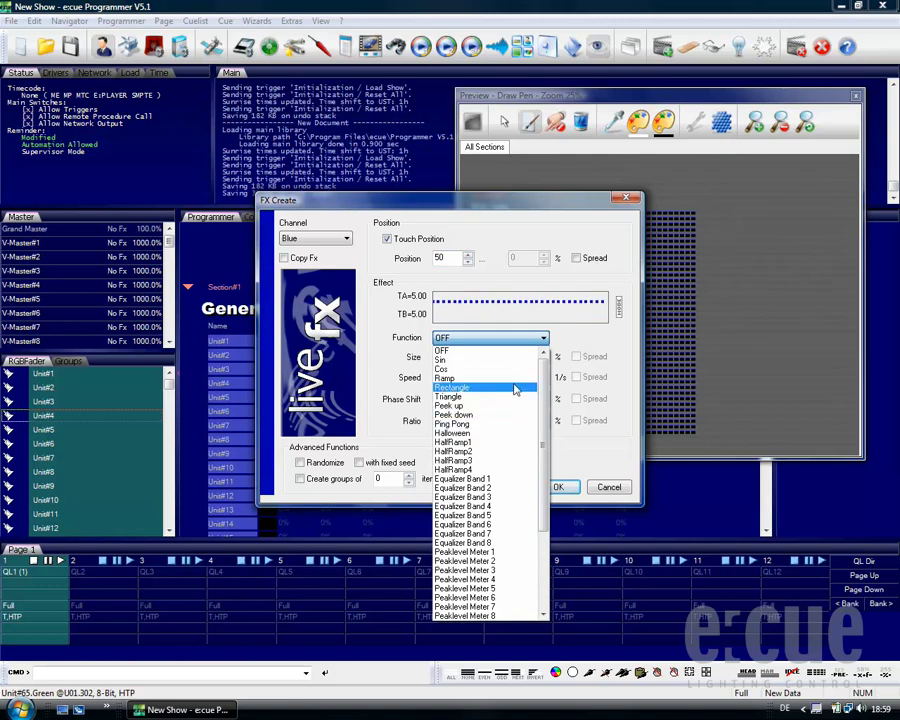
click(515, 361)
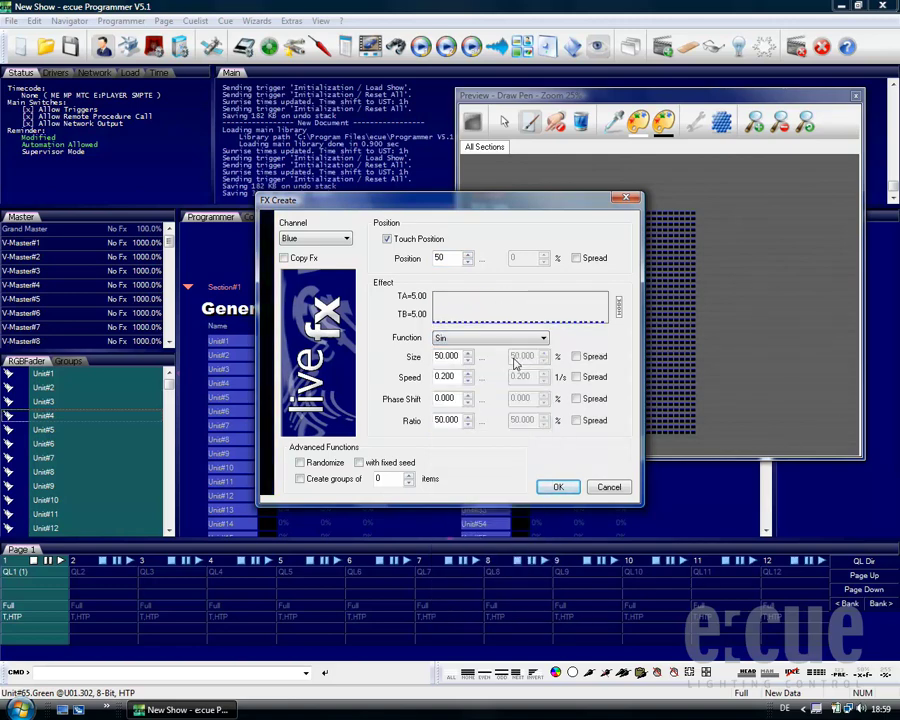
click(620, 313)
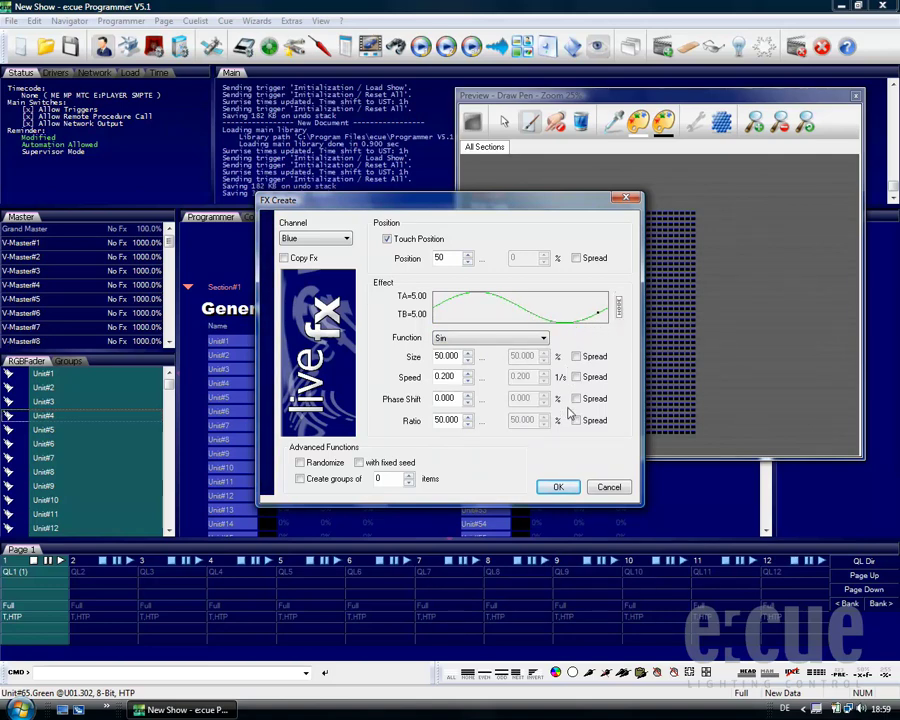
click(558, 487)
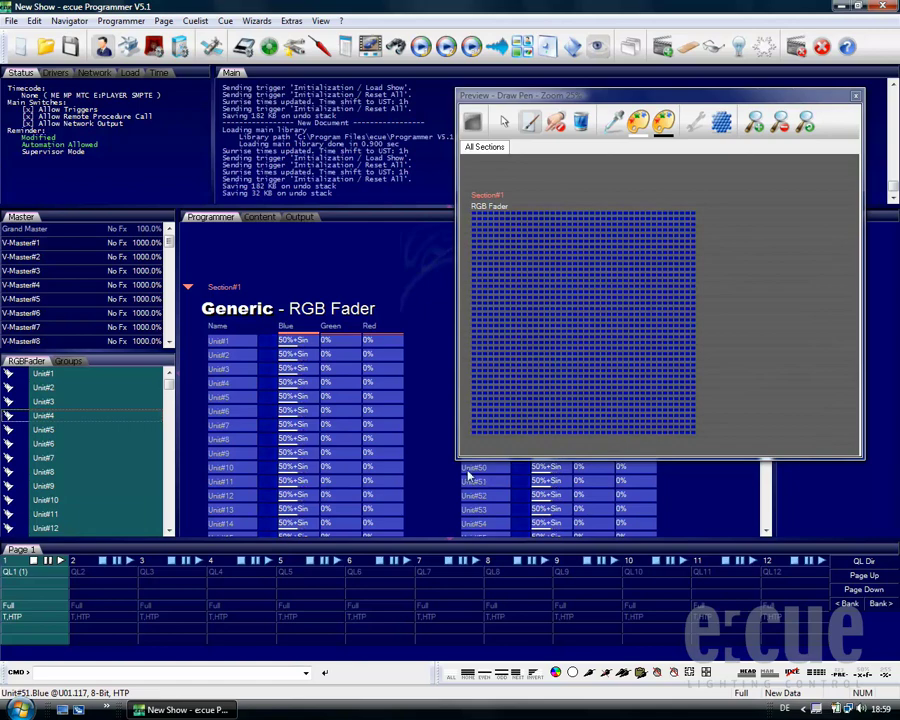
Spread the Blue Sin effect's speed from 0.2 to 0.25 1/s, switch the preview to the curve display and apply the effect.
right_click(296, 370)
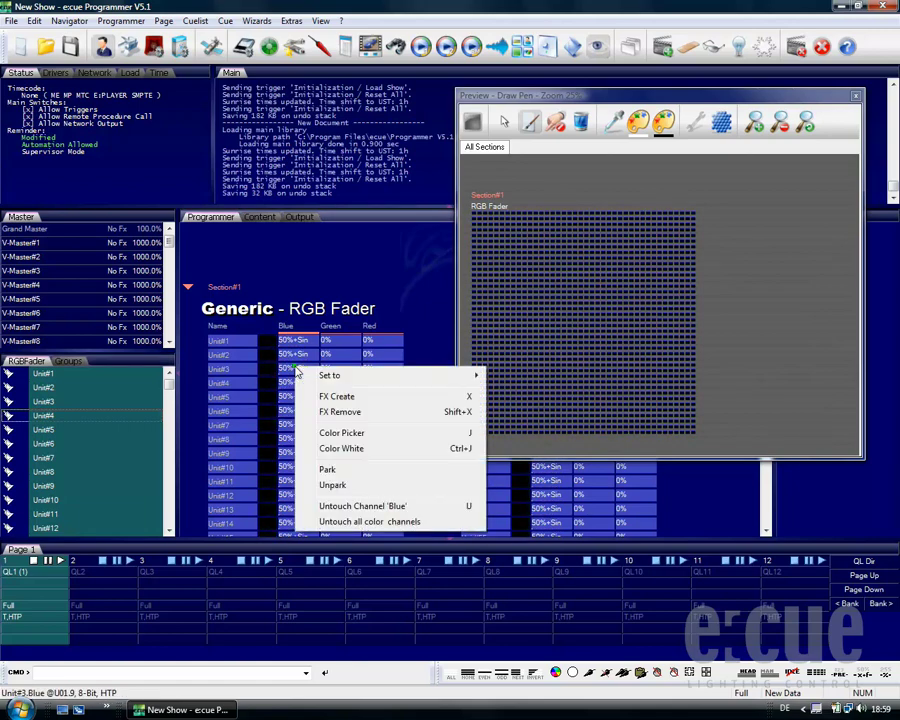
click(348, 399)
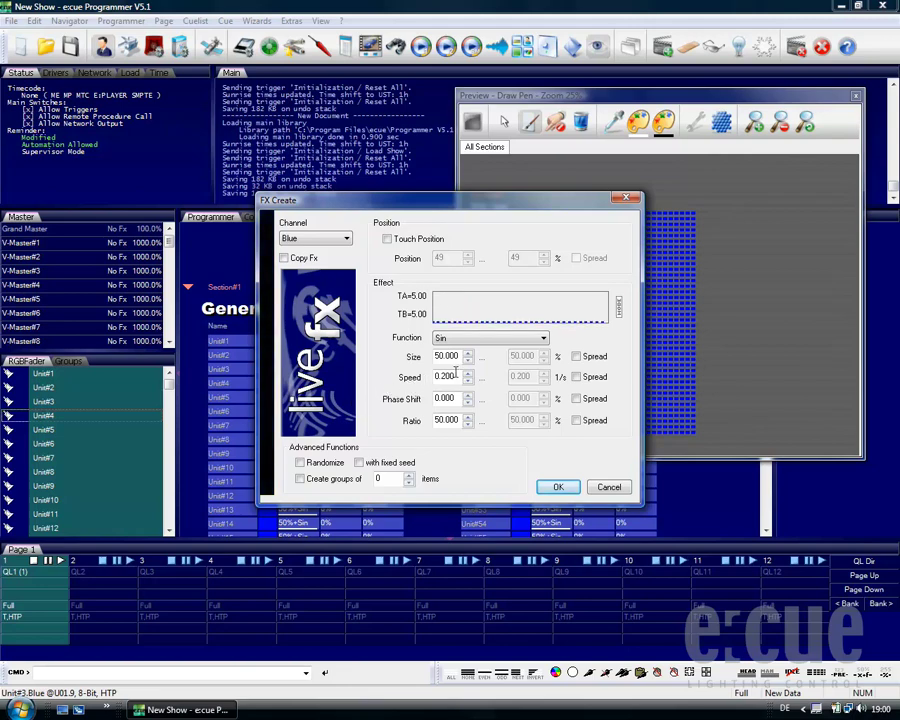
click(525, 340)
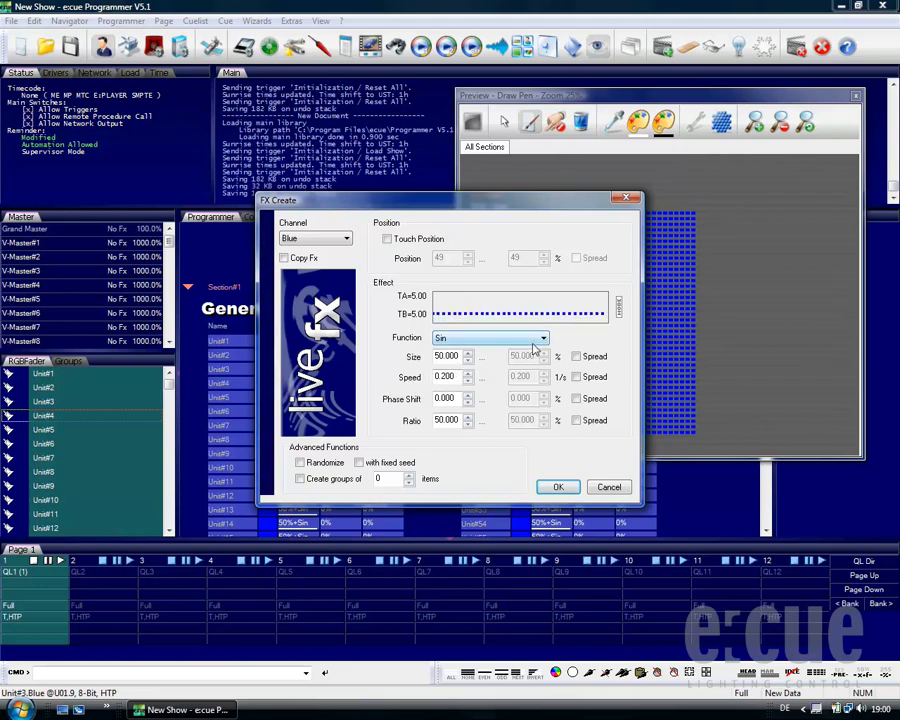
click(575, 377)
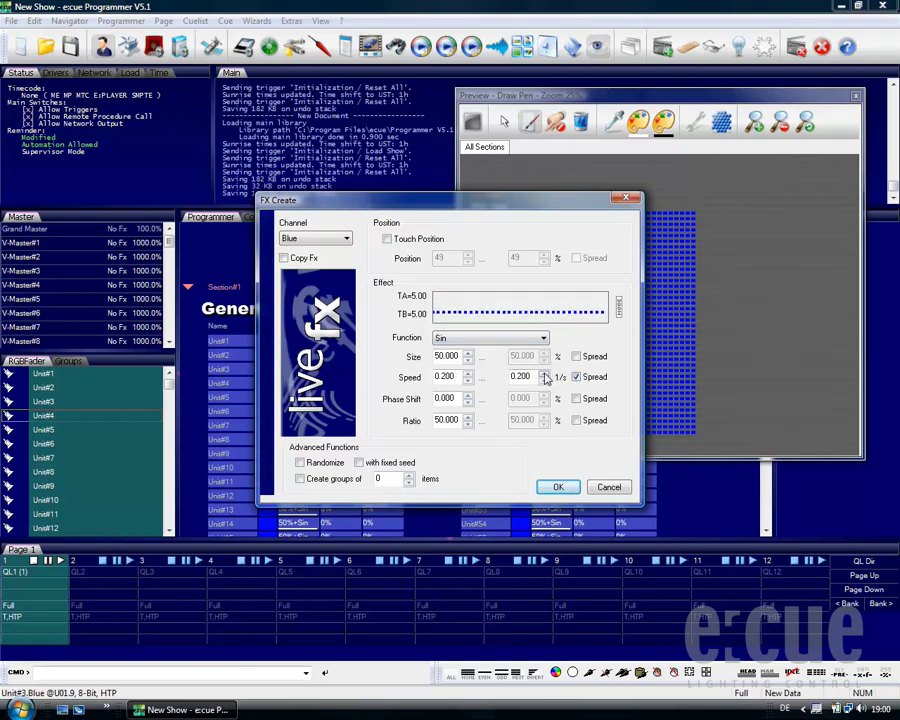
click(543, 372)
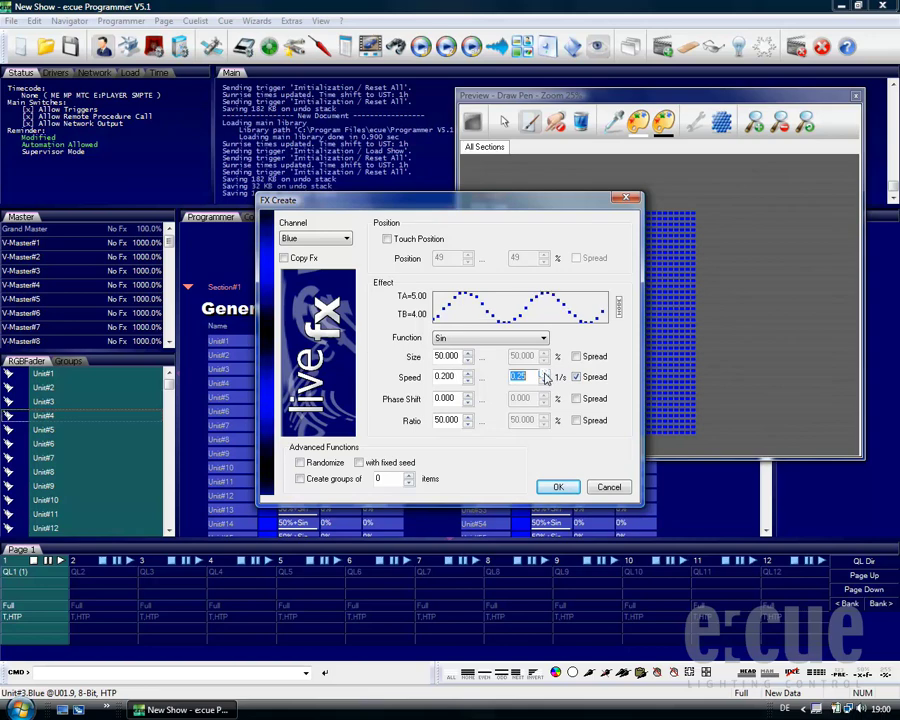
click(618, 305)
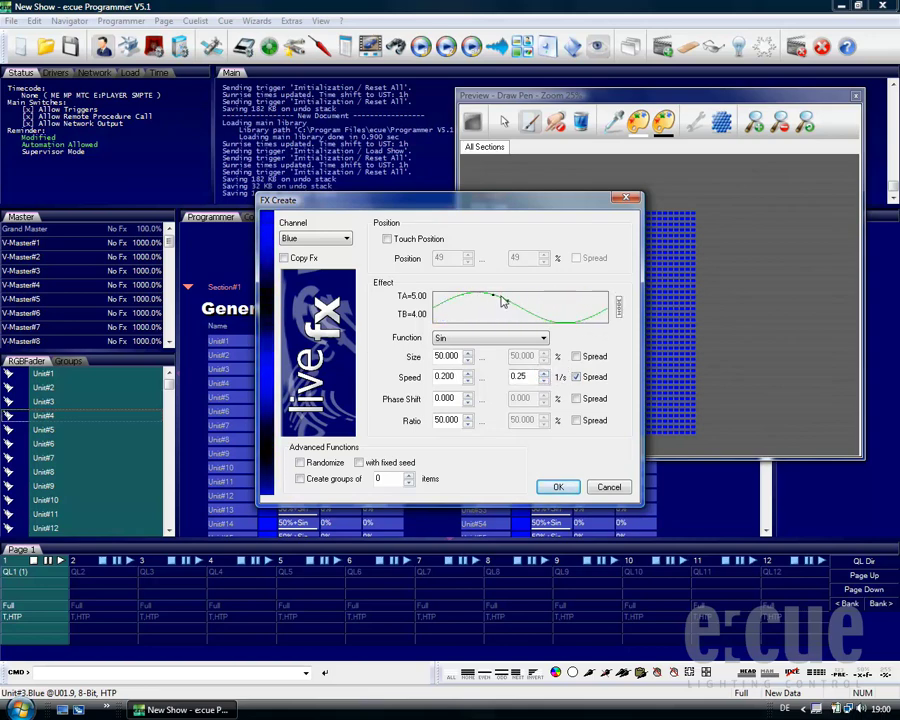
click(557, 487)
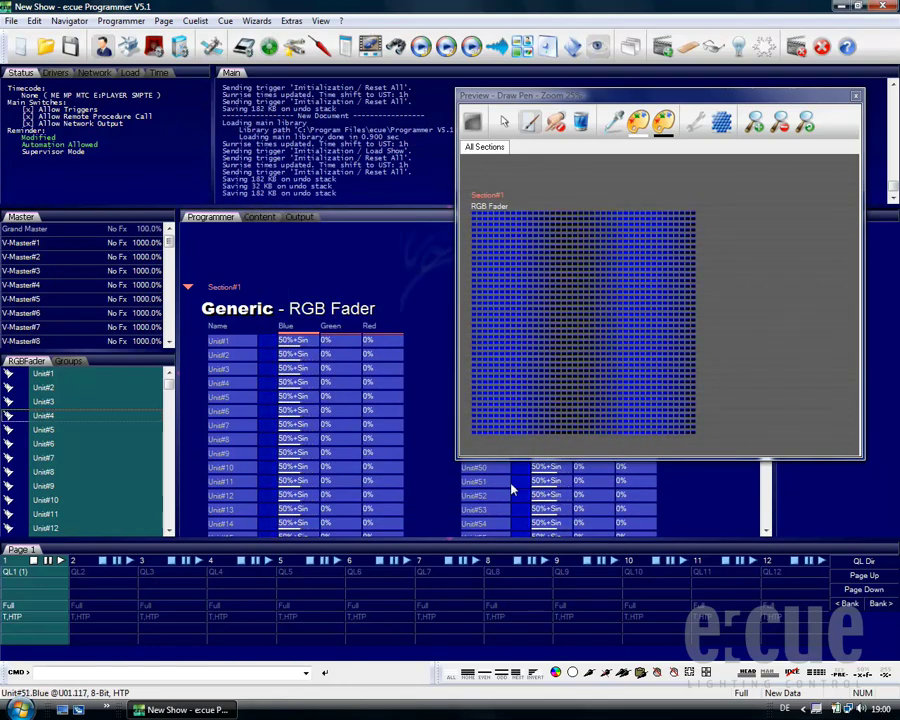
Spread the Blue effect's phase shift up to 100%, disable the speed spread and apply the effect.
right_click(287, 400)
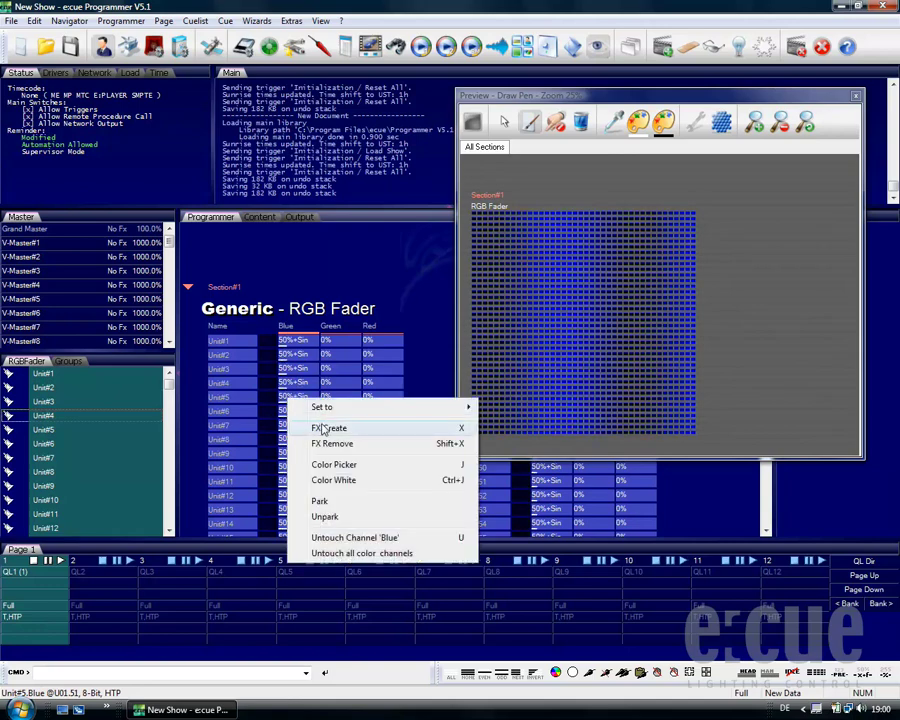
click(316, 428)
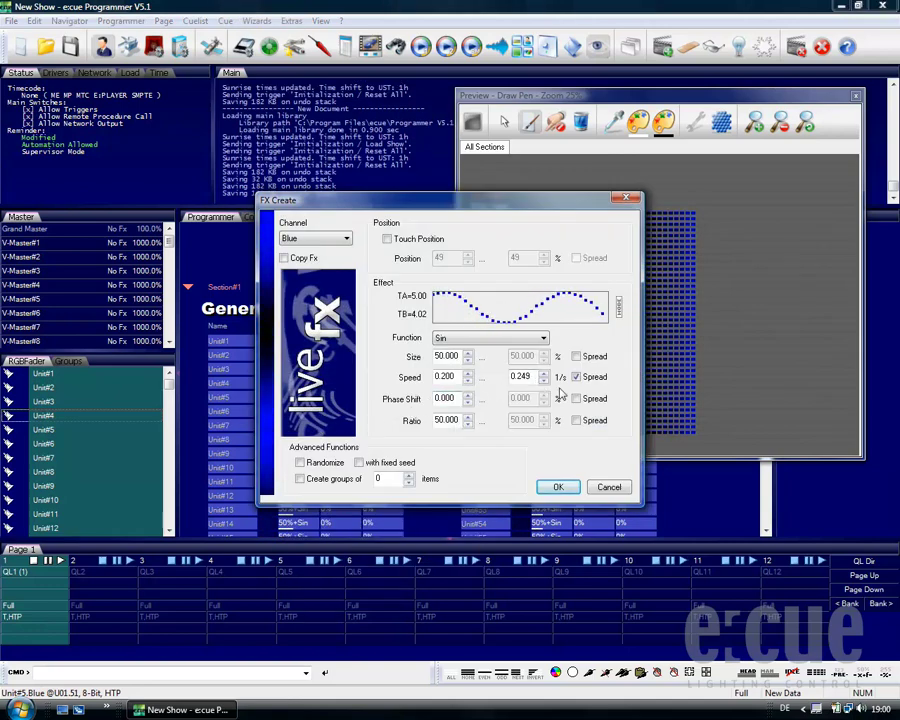
click(576, 398)
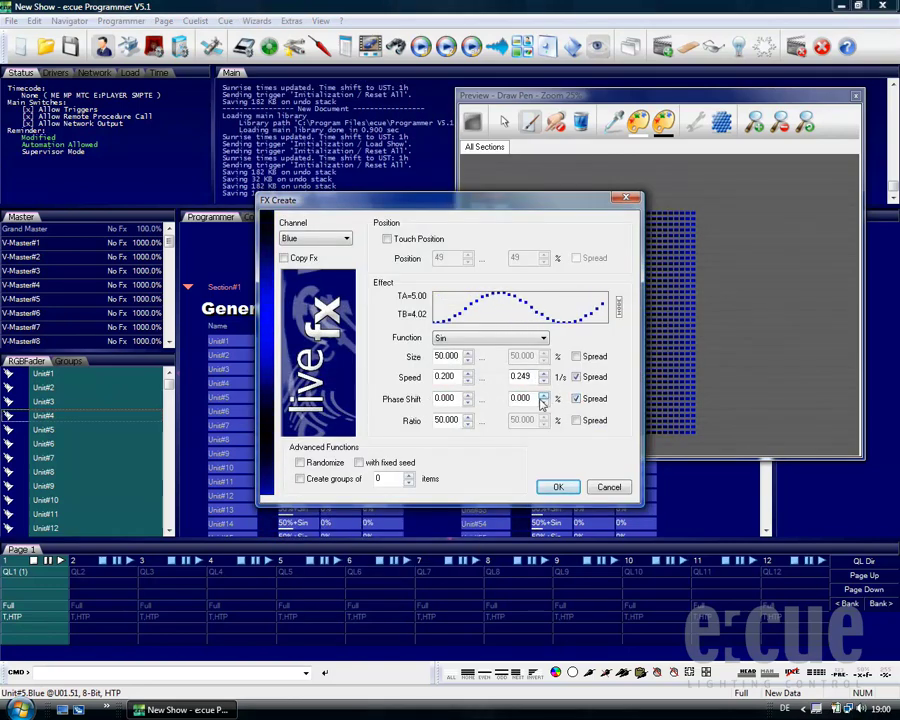
click(541, 400)
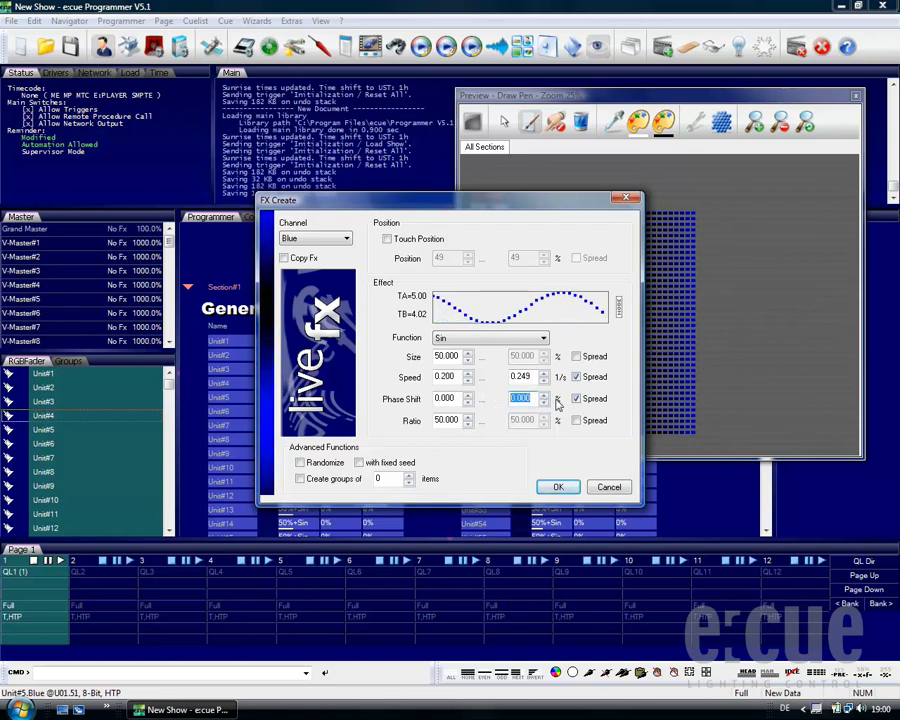
text(100)
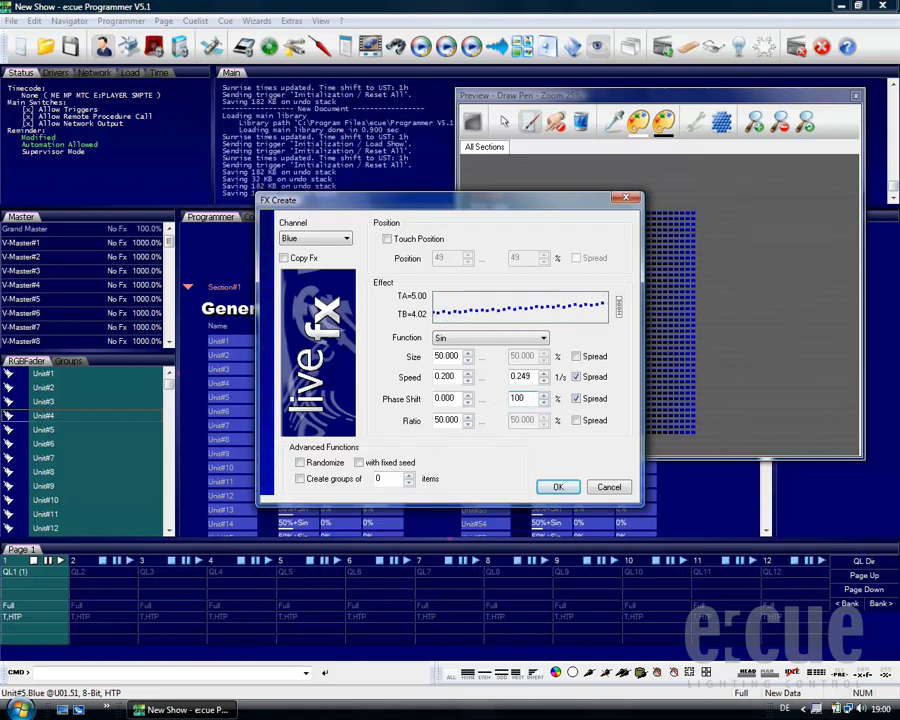
click(576, 378)
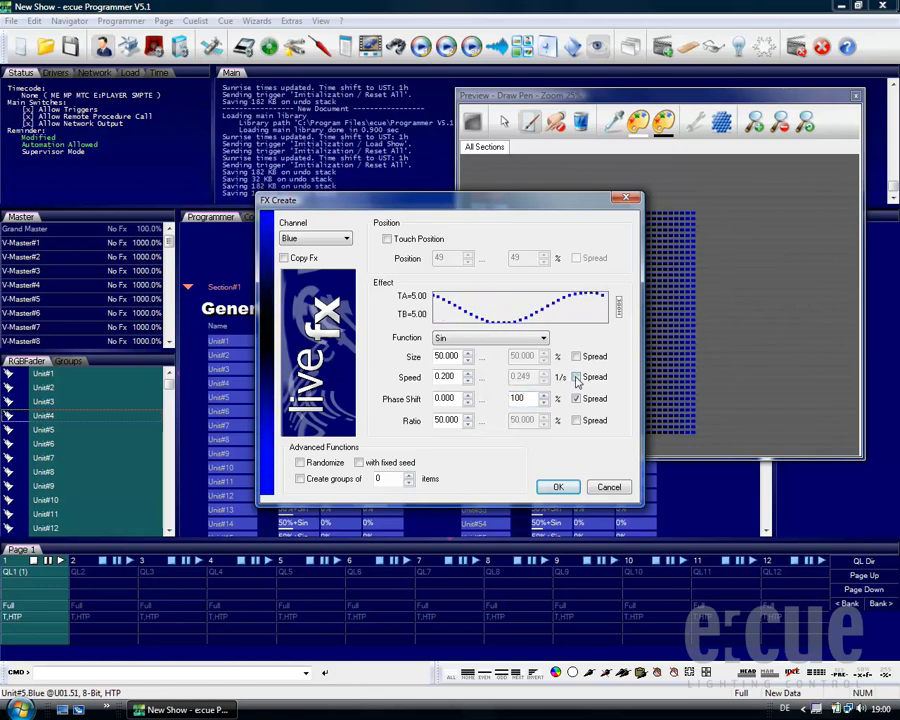
click(557, 486)
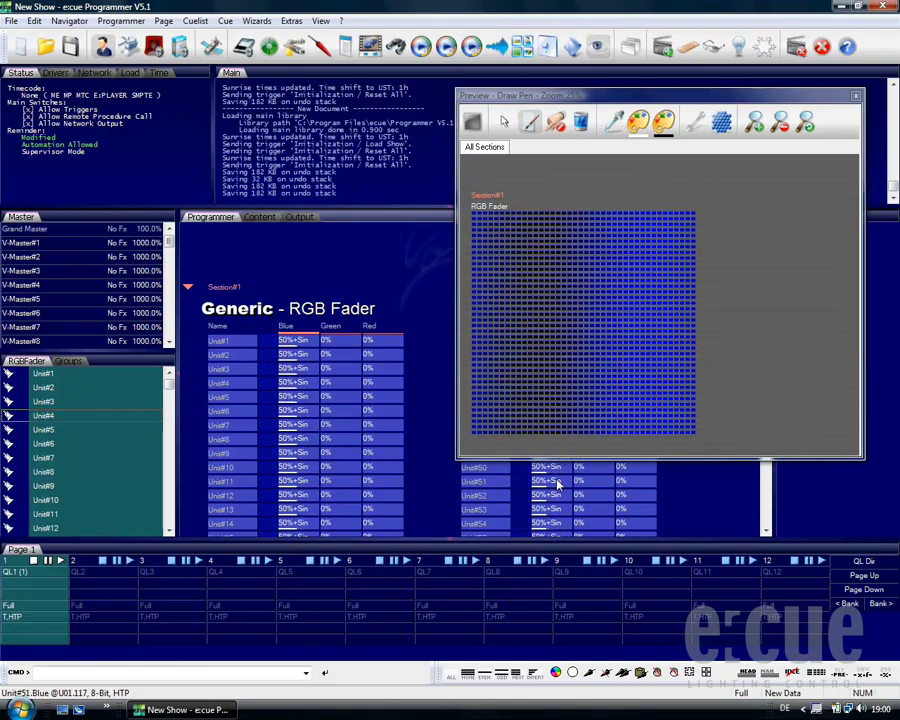
Open the empty cuelist QL2 and start recording a new cue in it.
click(80, 572)
double_click(88, 575)
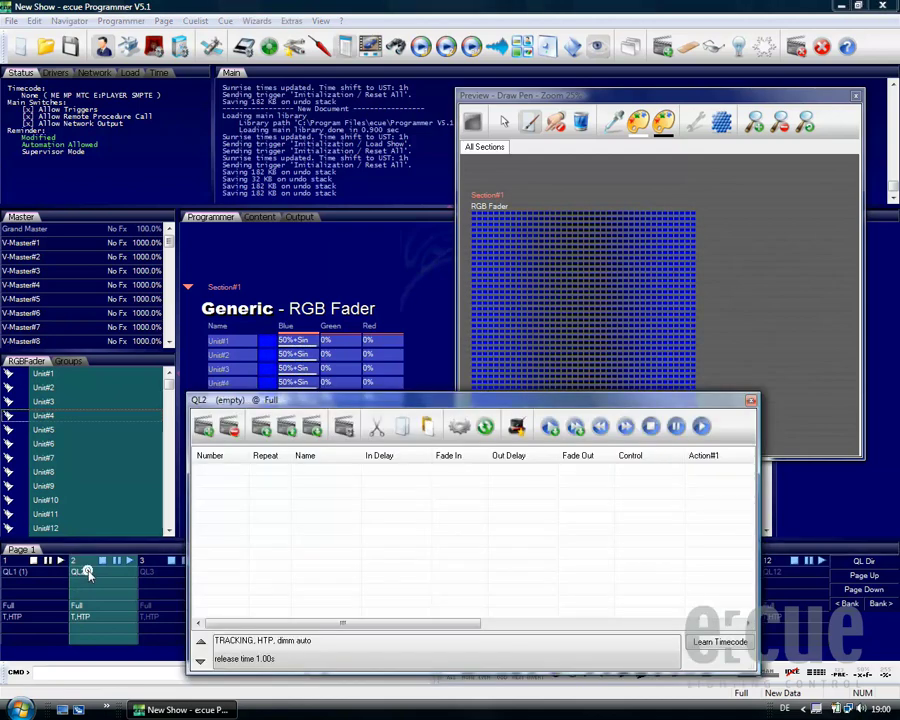
click(205, 428)
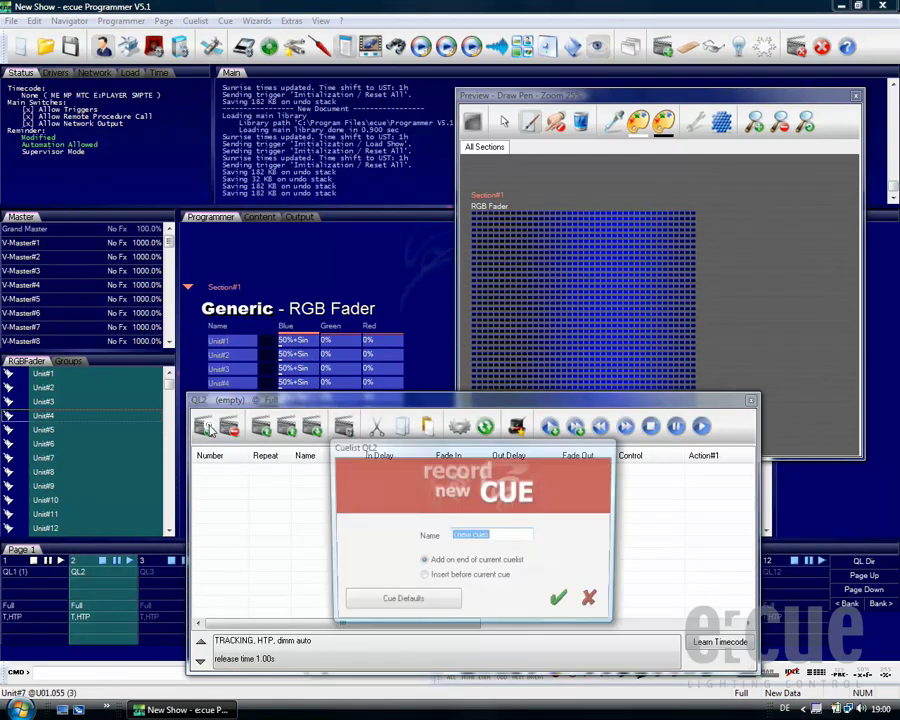